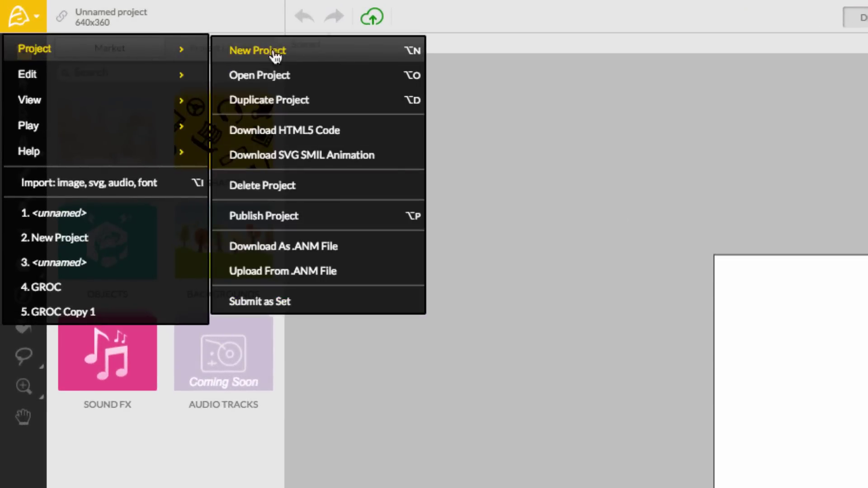
# Name the new project "My First Project!" and enter the description "My very first Animatron Project!"
pyautogui.click(186, 16)
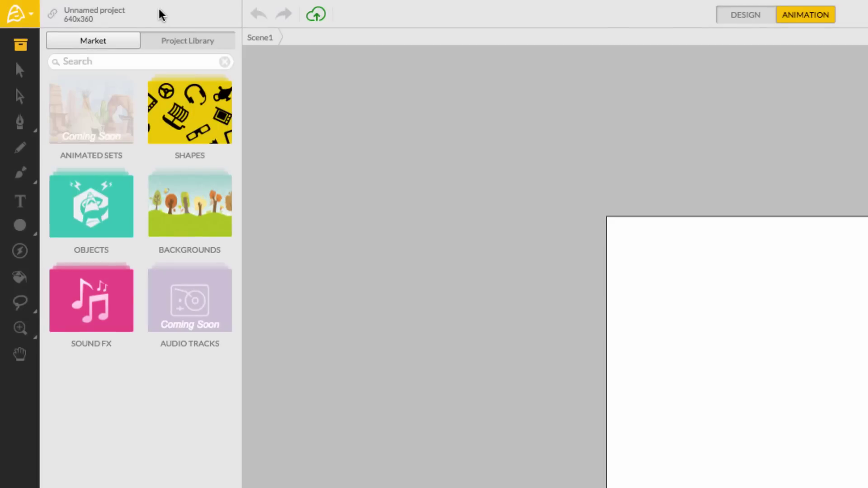
pyautogui.click(112, 12)
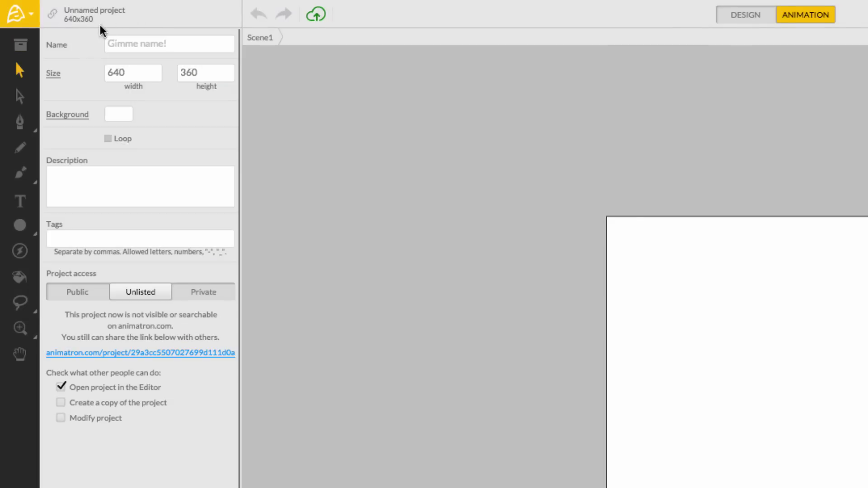
pyautogui.click(128, 50)
pyautogui.write('My First Project!')
pyautogui.click(140, 186)
pyautogui.write('My very first Animatron Project!')
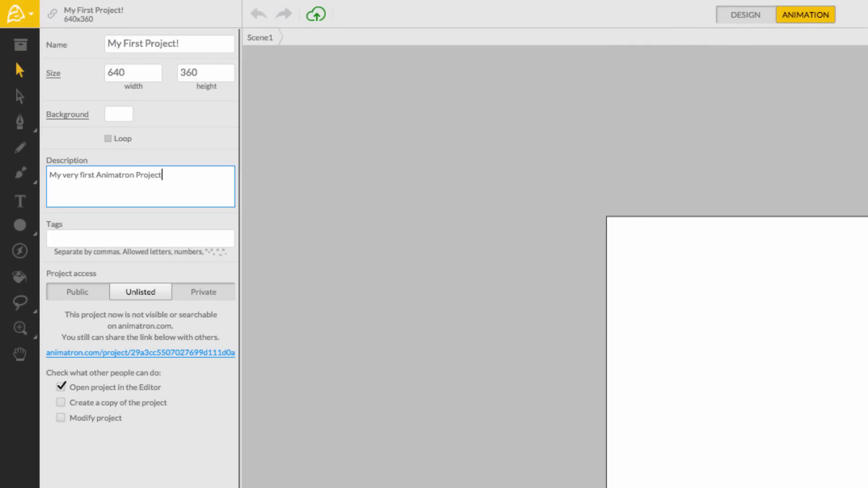
# Switch the project access to Private and back to Unlisted
pyautogui.click(152, 295)
pyautogui.click(199, 294)
pyautogui.click(151, 296)
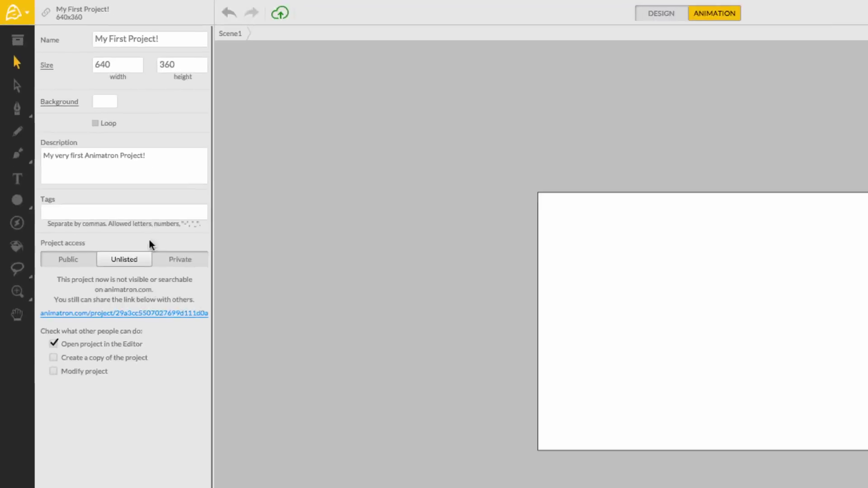
# Set the project size to 800 wide by 600 high
pyautogui.doubleClick(117, 64)
pyautogui.write('800')
pyautogui.press('Tab')
pyautogui.write('600')
pyautogui.press('Return')
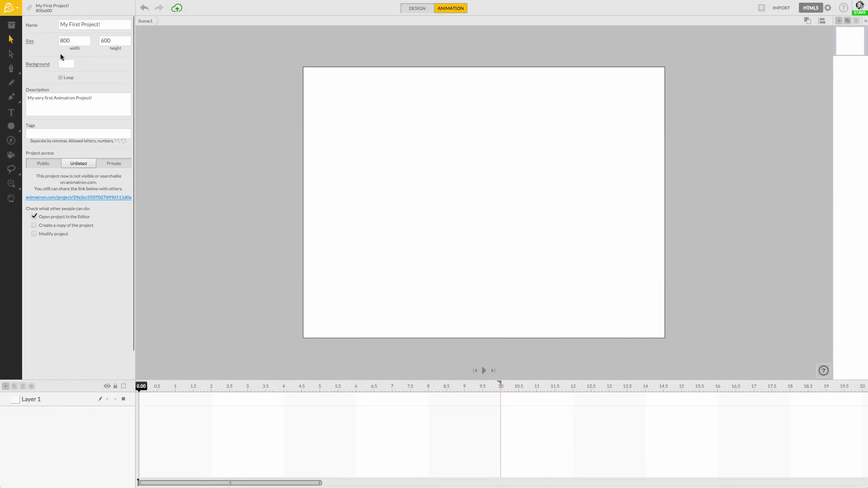
# Give the project a solid light blue background, CCE1FF, and return to the project properties
pyautogui.click(96, 101)
pyautogui.click(85, 125)
pyautogui.moveTo(63, 41); pyautogui.dragTo(47, 34)
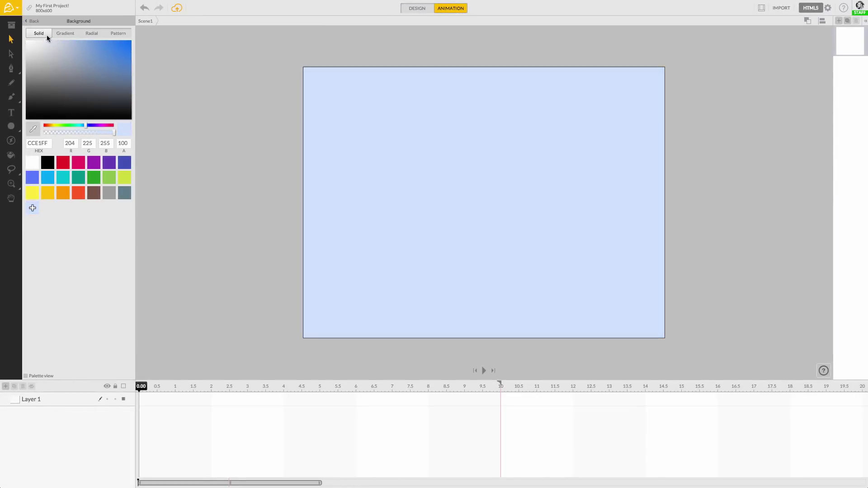
pyautogui.click(34, 20)
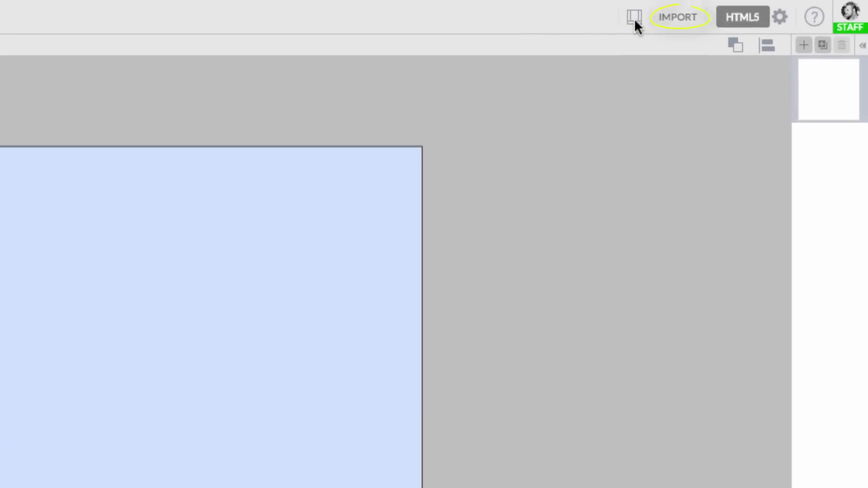
# Import tv_frame.png, Animatron_Hero_Portrait.png, Parkour_Gif.mp4 and forest_ambience.mp3 from the Getting Started folder on the Desktop
pyautogui.click(780, 8)
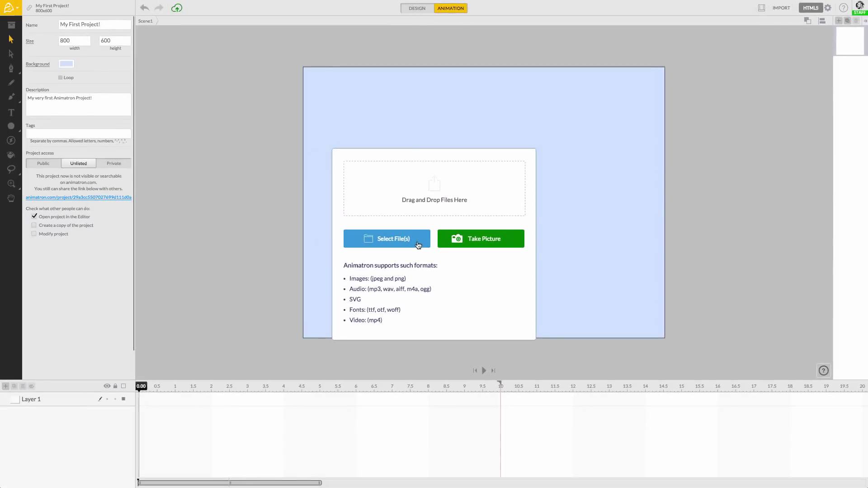
pyautogui.click(412, 235)
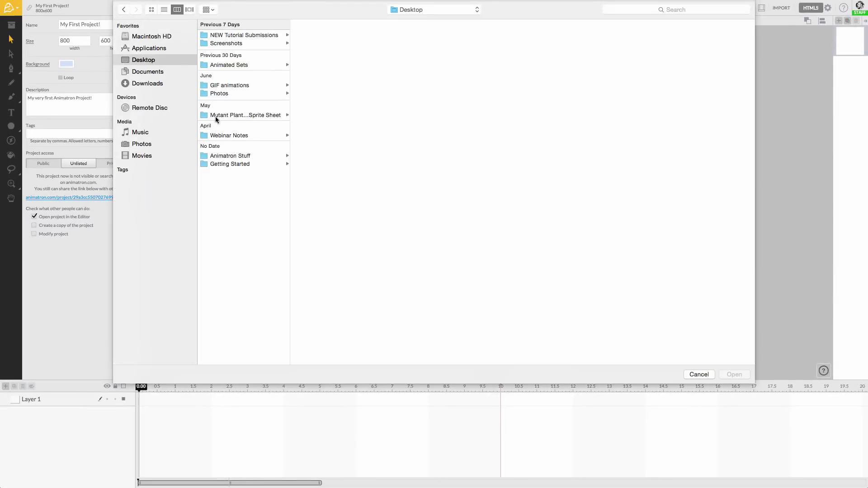
pyautogui.click(245, 163)
pyautogui.moveTo(323, 89); pyautogui.dragTo(312, 33)
pyautogui.click(731, 375)
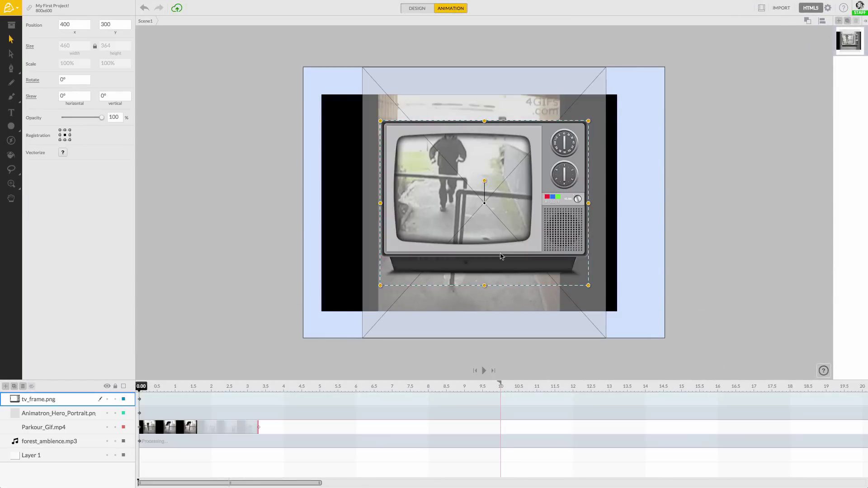
pyautogui.click(265, 271)
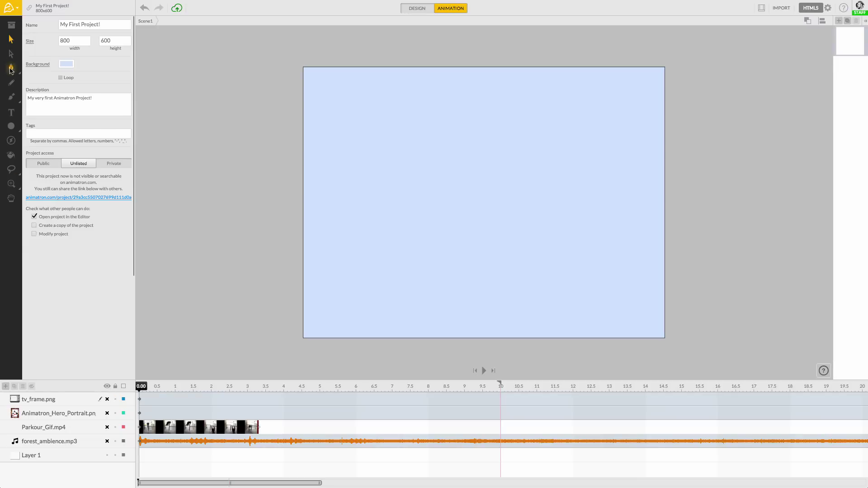
# Draw a face on the canvas with the Pencil tool: two vertical strokes as eyes and a wide mouth line below
pyautogui.click(11, 83)
pyautogui.moveTo(412, 107); pyautogui.dragTo(416, 172)
pyautogui.moveTo(504, 103); pyautogui.dragTo(504, 175)
pyautogui.moveTo(353, 244)
pyautogui.mouseDown()
pyautogui.moveTo(590, 243)
pyautogui.moveTo(354, 202)
pyautogui.mouseUp()
# Reshape the mouth line into a smooth smile by moving its points and handles and deleting one surplus point
pyautogui.click(11, 54)
pyautogui.moveTo(393, 246); pyautogui.dragTo(406, 245)
pyautogui.moveTo(446, 243); pyautogui.dragTo(444, 262)
pyautogui.moveTo(590, 244); pyautogui.dragTo(588, 208)
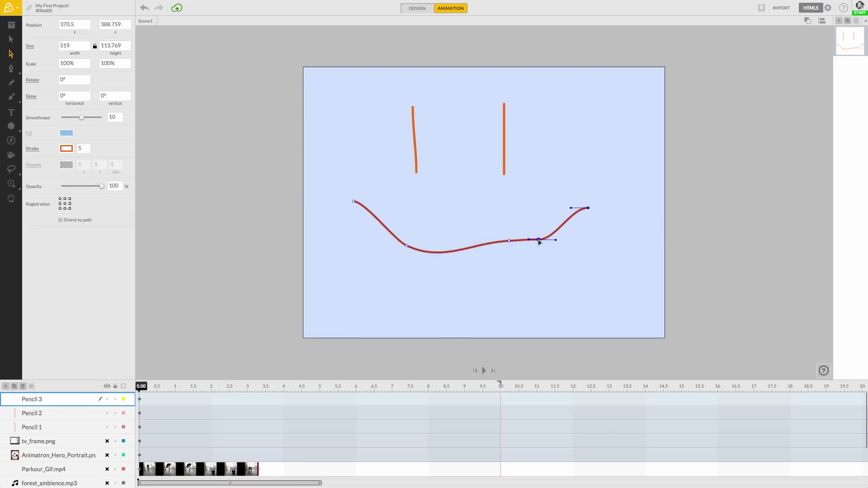
pyautogui.click(509, 241)
pyautogui.press('Delete')
pyautogui.moveTo(539, 240); pyautogui.dragTo(507, 253)
pyautogui.moveTo(525, 252); pyautogui.dragTo(554, 242)
pyautogui.click(323, 205)
# Group the three pencil strokes and rename the group layer "Smiley Face"
pyautogui.click(11, 40)
pyautogui.moveTo(312, 79)
pyautogui.mouseDown()
pyautogui.moveTo(539, 280)
pyautogui.moveTo(606, 279)
pyautogui.mouseUp()
pyautogui.click(12, 25)
pyautogui.press('super+g')
pyautogui.doubleClick(34, 400)
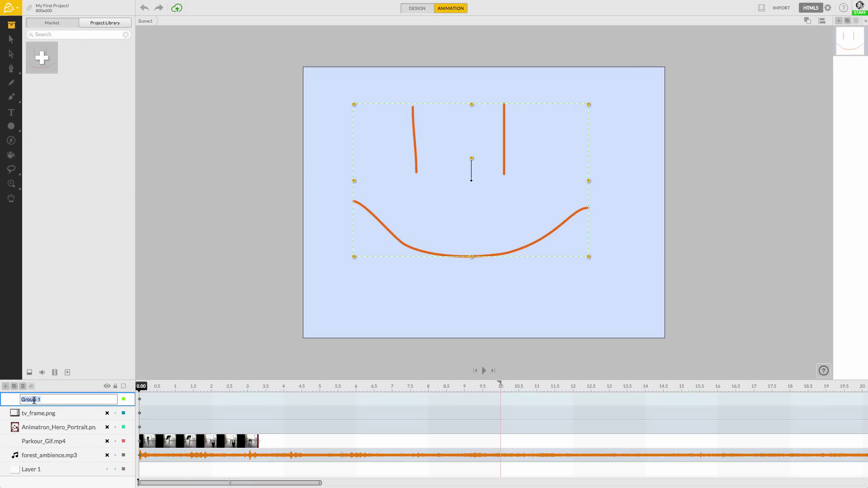
pyautogui.write('Smiley Face')
pyautogui.press('Return')
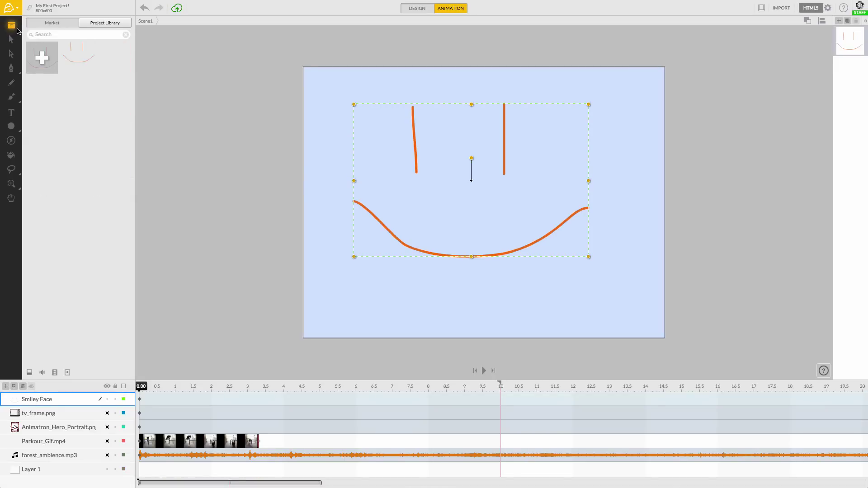
# Add the Classic daytime landscape with clouds and grey mountains from the Market backgrounds to the scene
pyautogui.click(60, 25)
pyautogui.click(86, 113)
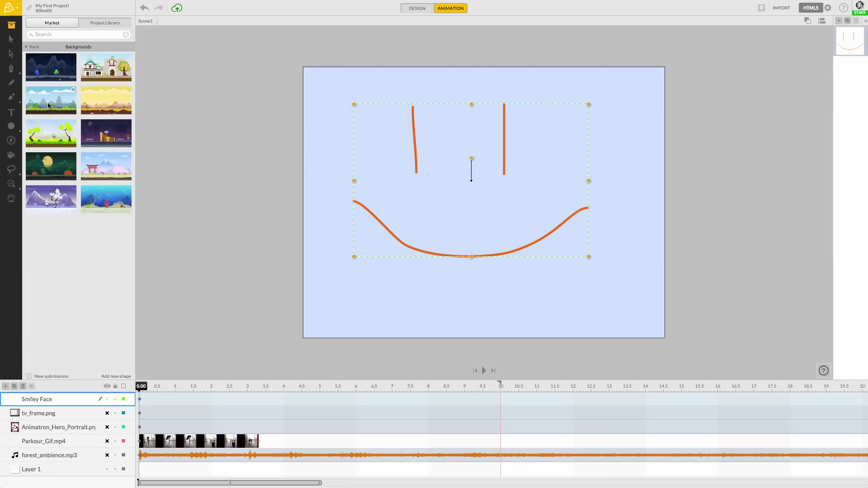
pyautogui.click(52, 68)
# Place the Animatrosha character from the Market objects on the grass in the scene's left half
pyautogui.click(39, 48)
pyautogui.click(58, 116)
pyautogui.moveTo(42, 72); pyautogui.dragTo(398, 232)
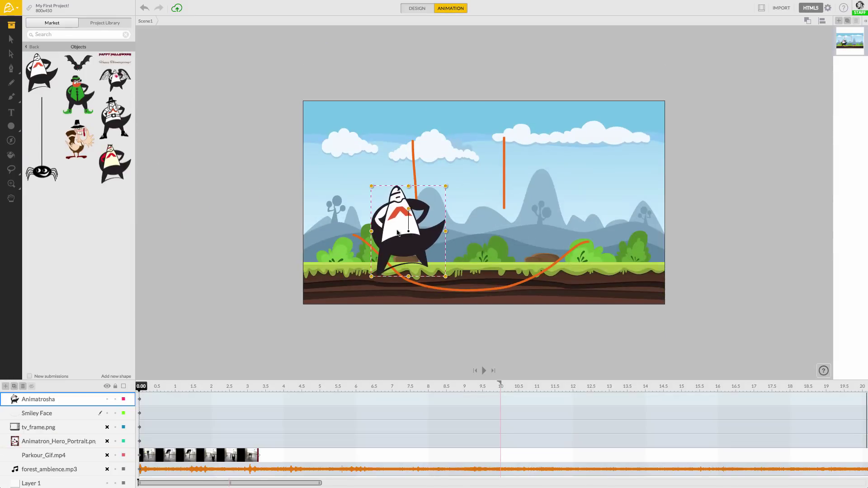
# Shrink the smiley face and position it on the cloud above the character
pyautogui.moveTo(414, 179); pyautogui.dragTo(417, 147)
pyautogui.moveTo(356, 109); pyautogui.dragTo(463, 178)
pyautogui.moveTo(468, 182); pyautogui.dragTo(426, 146)
pyautogui.click(161, 131)
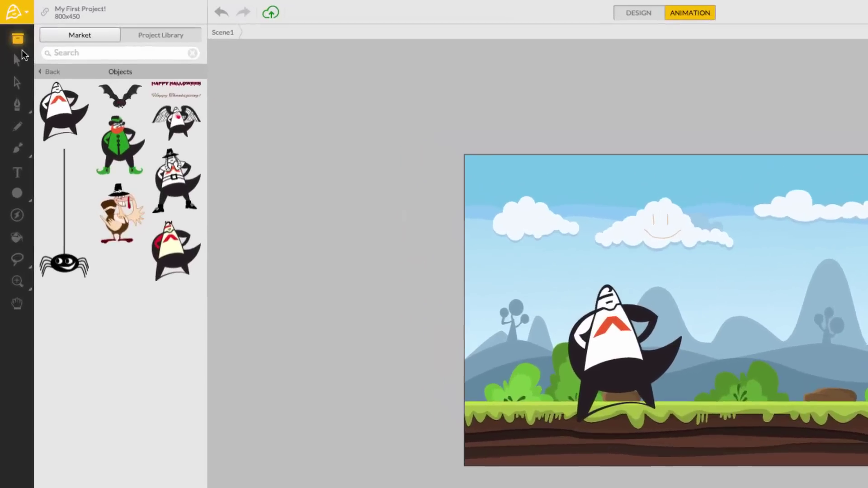
# Look at the Pencil tool's stroke, opacity and smoothness settings and return to the Selection tool
pyautogui.click(20, 62)
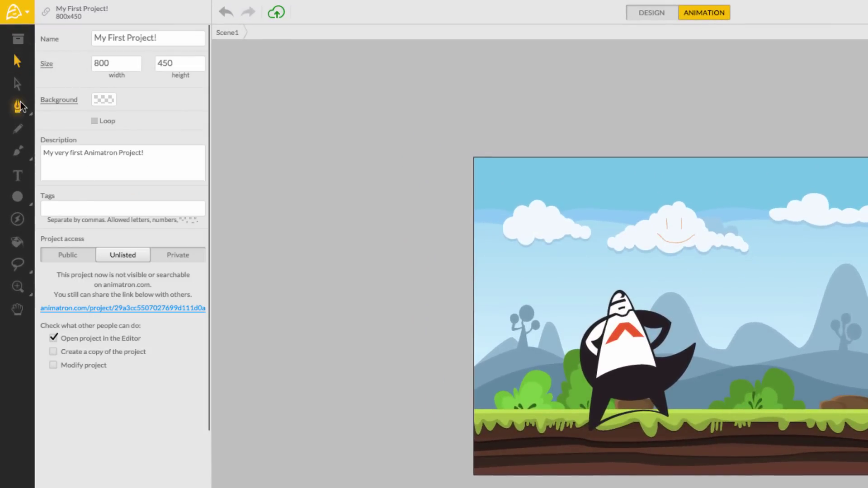
pyautogui.click(17, 130)
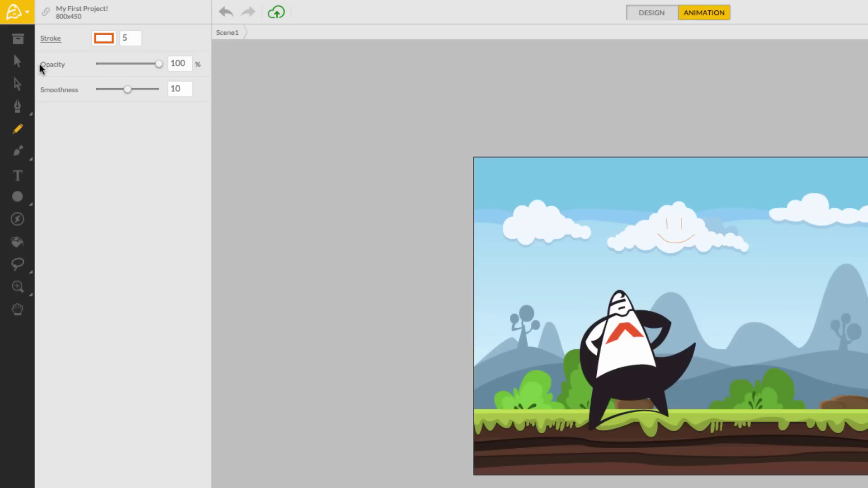
pyautogui.click(17, 61)
# Animate Animatrosha with a keyframe at 5 s on the scene's right side and a raised one midway at 2.5 s
pyautogui.click(608, 331)
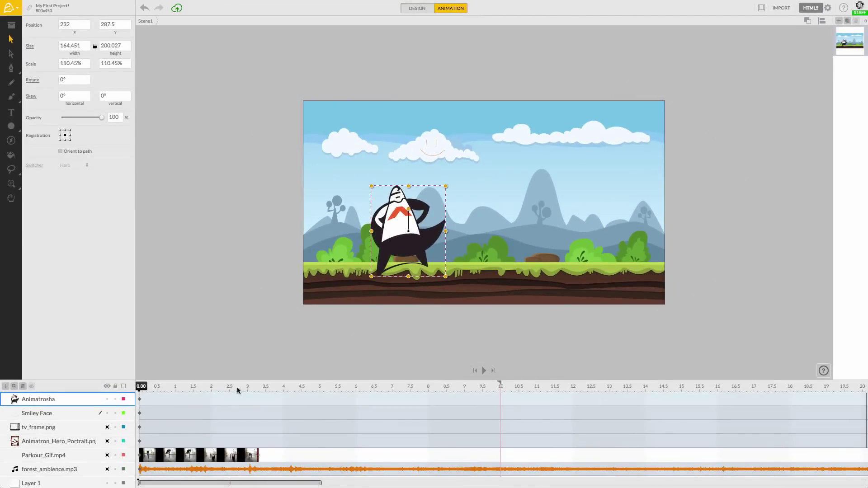
pyautogui.click(320, 386)
pyautogui.moveTo(386, 237); pyautogui.dragTo(549, 240)
pyautogui.click(229, 387)
pyautogui.moveTo(480, 225); pyautogui.dragTo(473, 174)
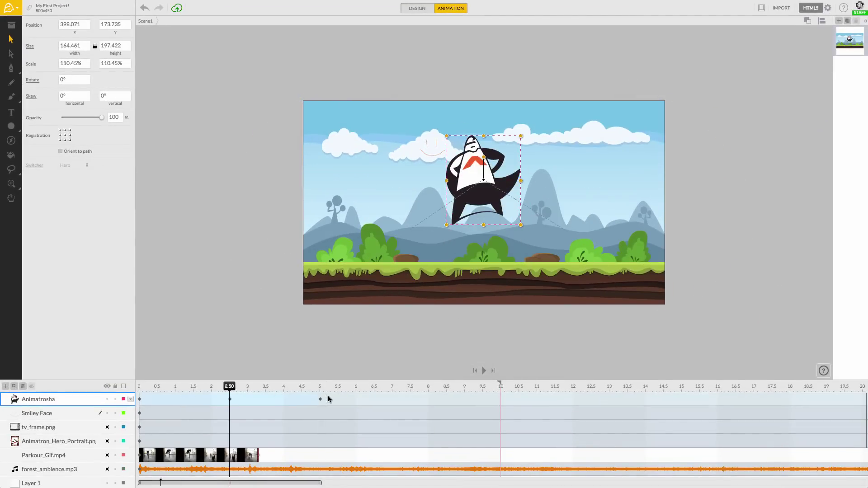
# Set easing on Animatrosha's first tween, play the animation from the start, and return to time 0
pyautogui.rightClick(174, 399)
pyautogui.click(211, 482)
pyautogui.click(147, 387)
pyautogui.press('space')
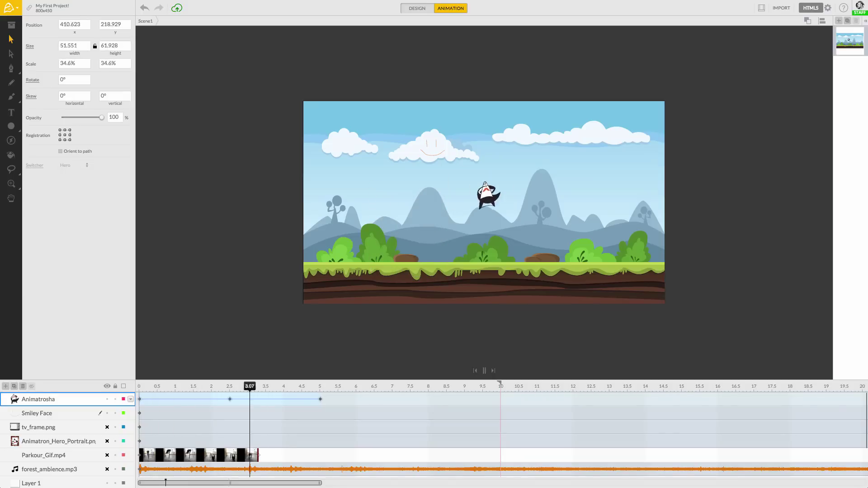
pyautogui.click(139, 387)
# Expand the scene list, add Scene2 and Scene3, and open Scene2
pyautogui.click(865, 22)
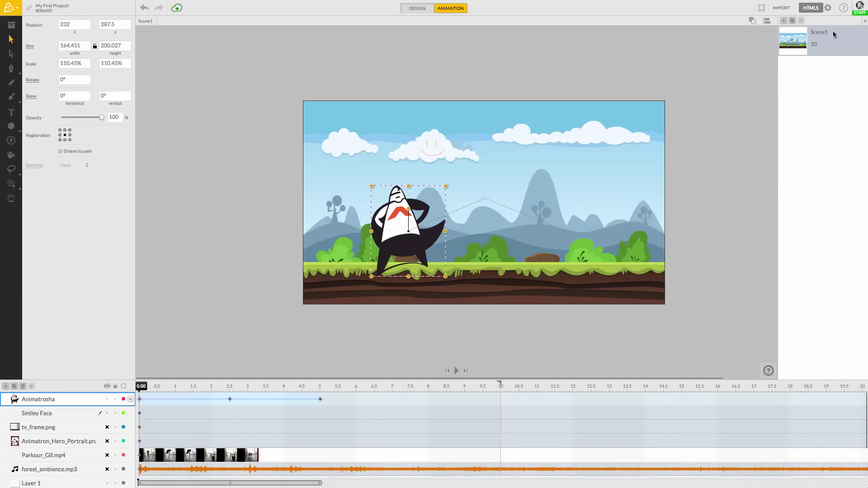
pyautogui.click(784, 21)
pyautogui.click(784, 21)
pyautogui.click(794, 40)
pyautogui.click(799, 68)
# Add the text "SCENE 2" to Scene2 and centre it on the canvas
pyautogui.write('t')
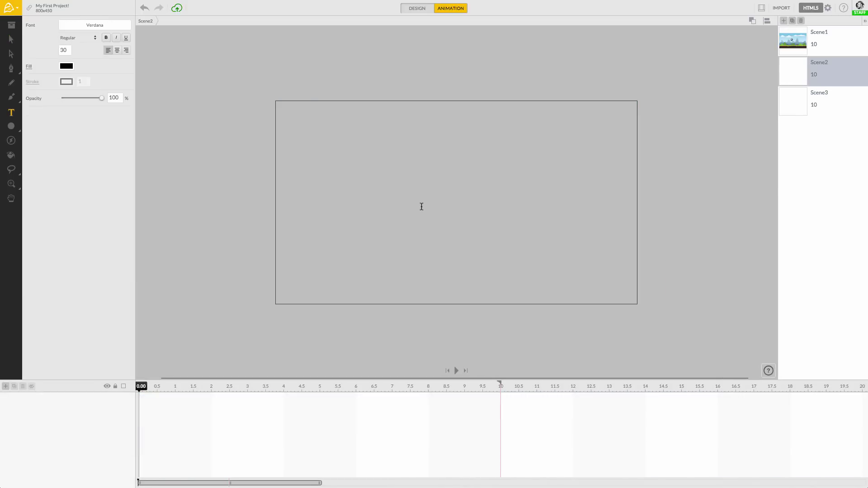
pyautogui.write('SCENE')
pyautogui.press('Escape')
pyautogui.moveTo(444, 220); pyautogui.dragTo(456, 207)
# Paste the scene title text into Scene3 and change it to read "SCENE 3"
pyautogui.click(804, 106)
pyautogui.rightClick(484, 199)
pyautogui.click(488, 283)
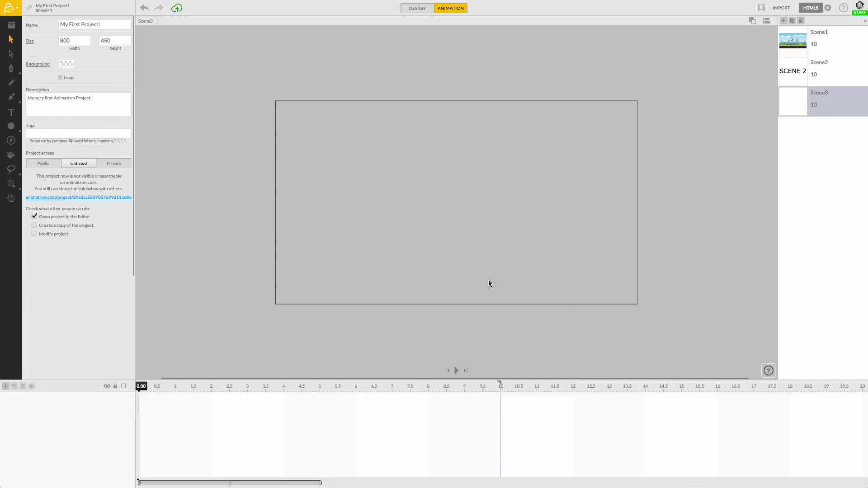
pyautogui.doubleClick(490, 204)
pyautogui.write('3')
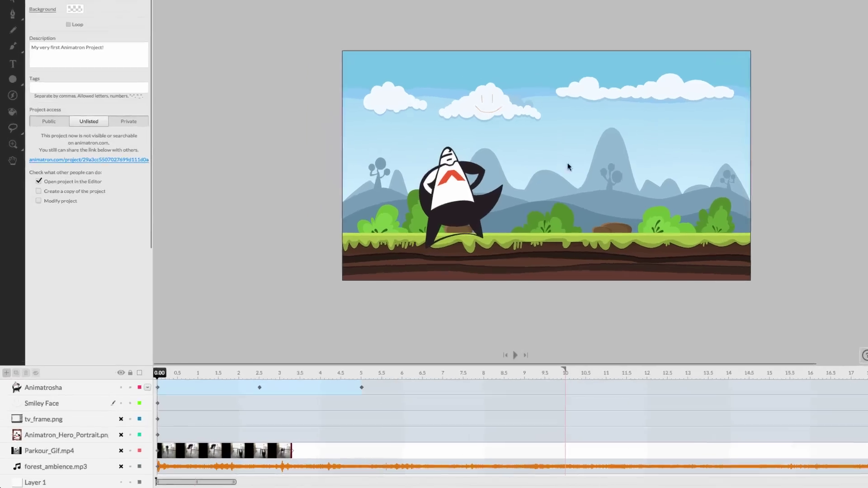
# Select the Animatrosha layer in Scene1 and scrub through the start of its tween back to time 0
pyautogui.click(90, 389)
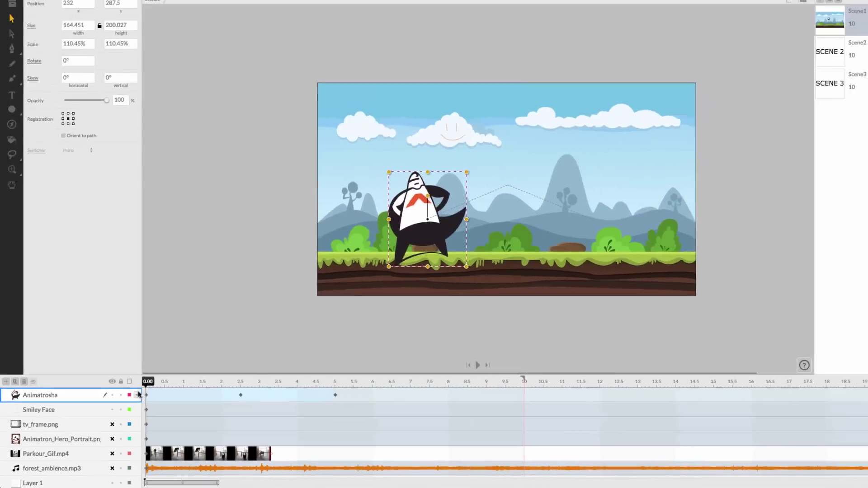
pyautogui.click(172, 396)
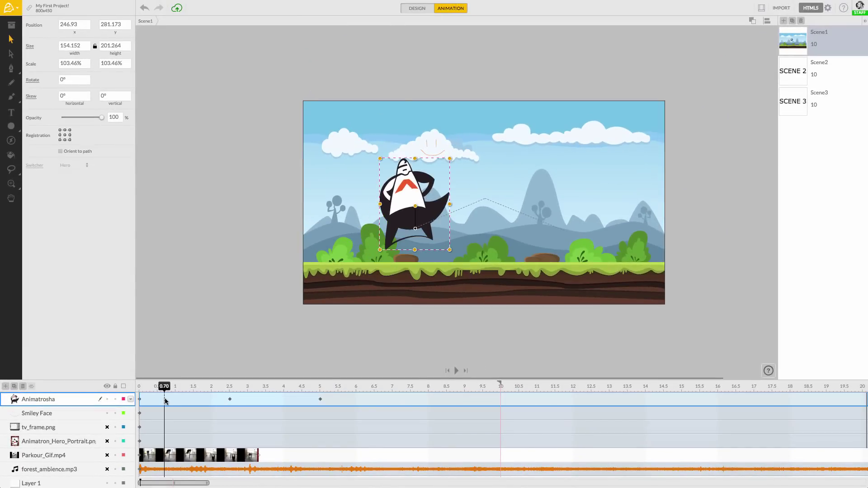
pyautogui.moveTo(165, 401); pyautogui.dragTo(145, 404)
pyautogui.click(138, 388)
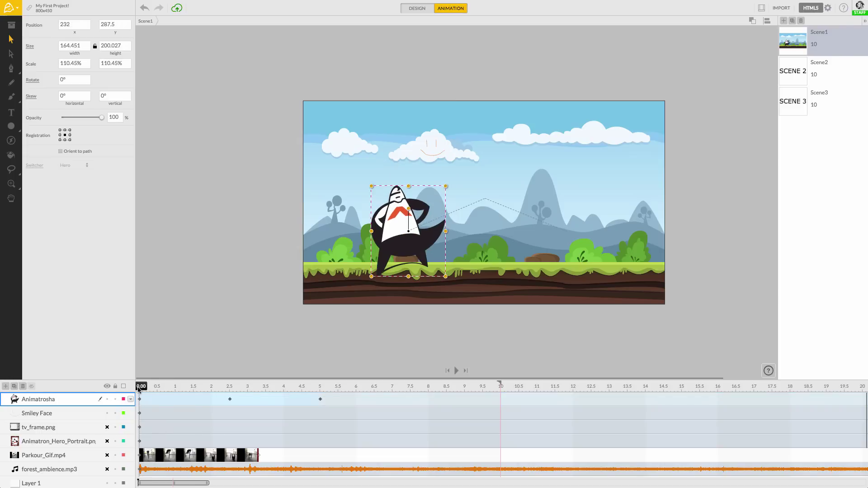
# Change the end action at Animatrosha's 5 s keyframe so the motion keeps repeating, and play it back
pyautogui.click(318, 399)
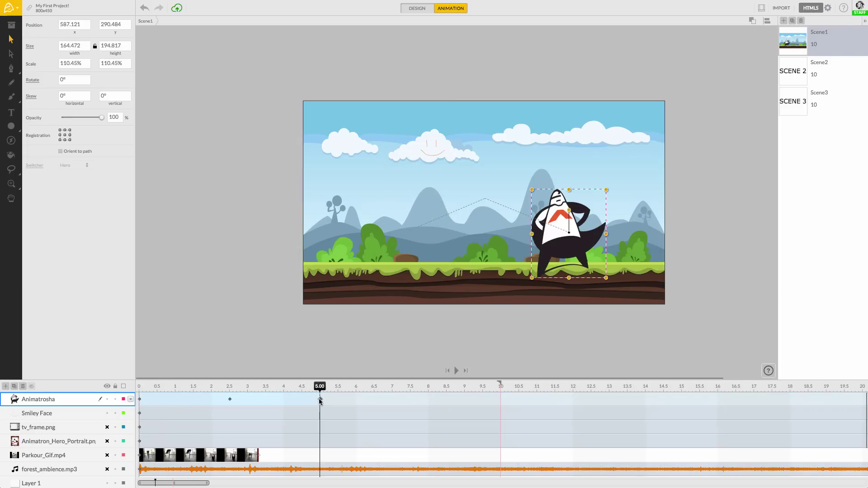
pyautogui.rightClick(320, 399)
pyautogui.click(356, 361)
pyautogui.click(306, 372)
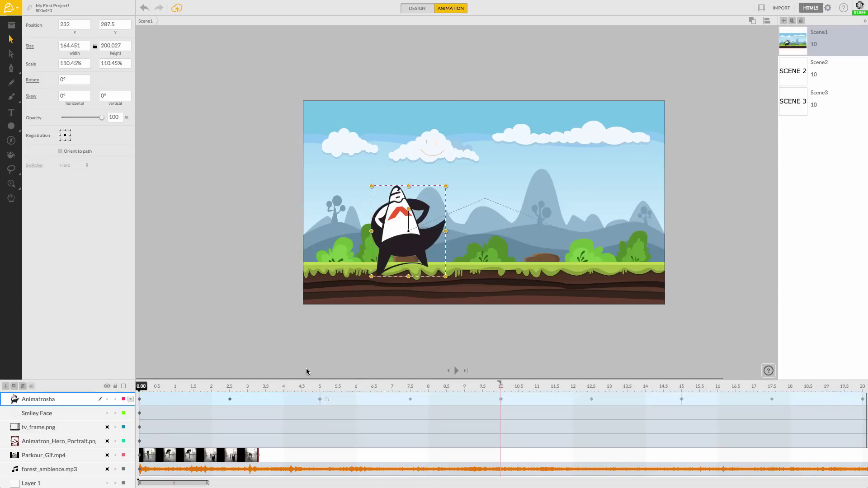
pyautogui.press('space')
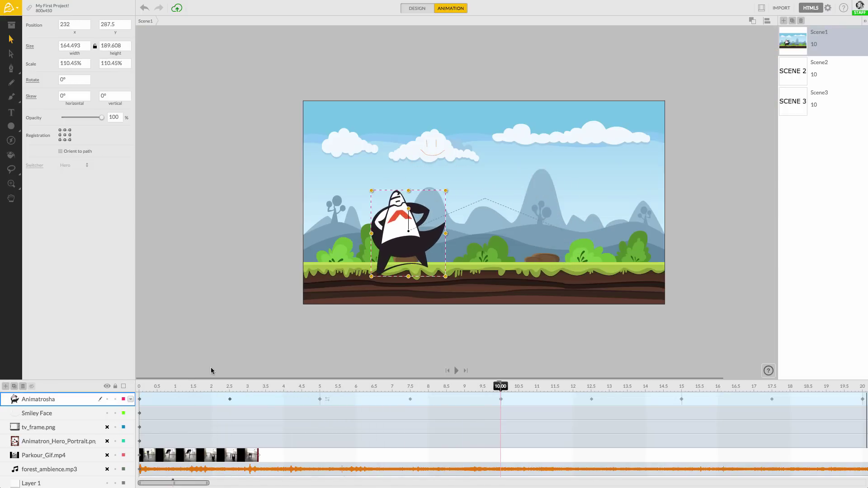
# Examine the context commands available for Animatrosha's tween, the Classic background and the Animatron_Hero_Portrait.png layer
pyautogui.rightClick(197, 401)
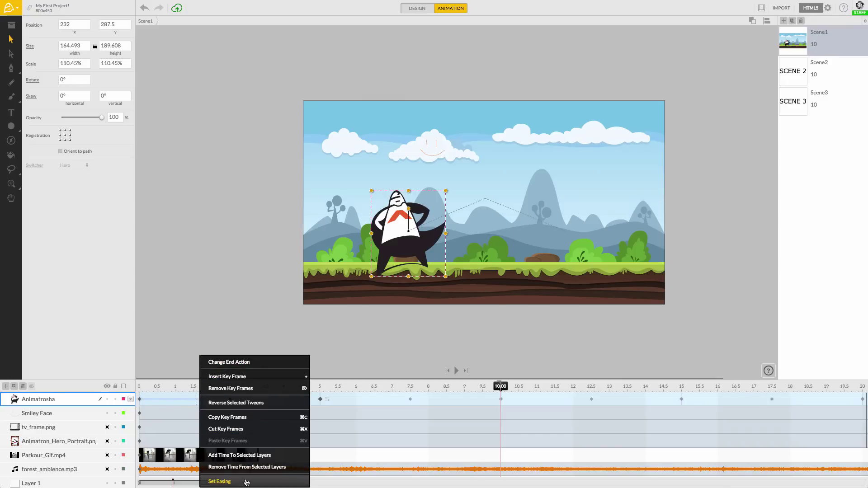
pyautogui.rightClick(341, 237)
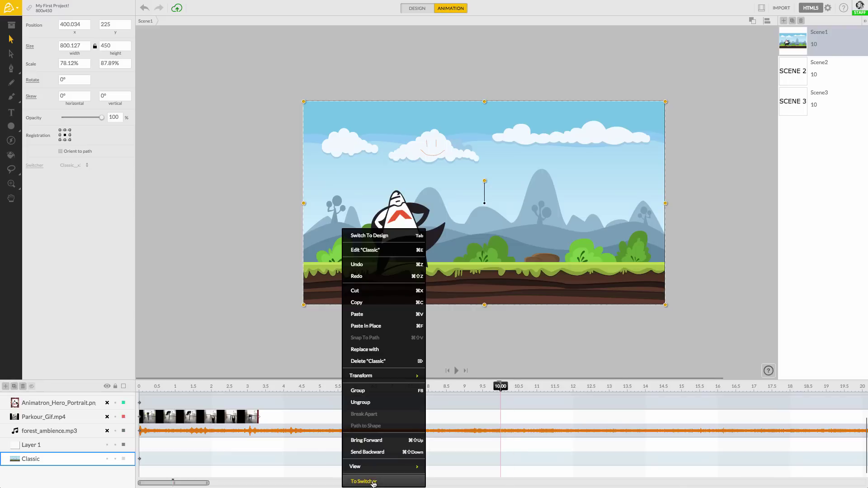
pyautogui.moveTo(389, 381)
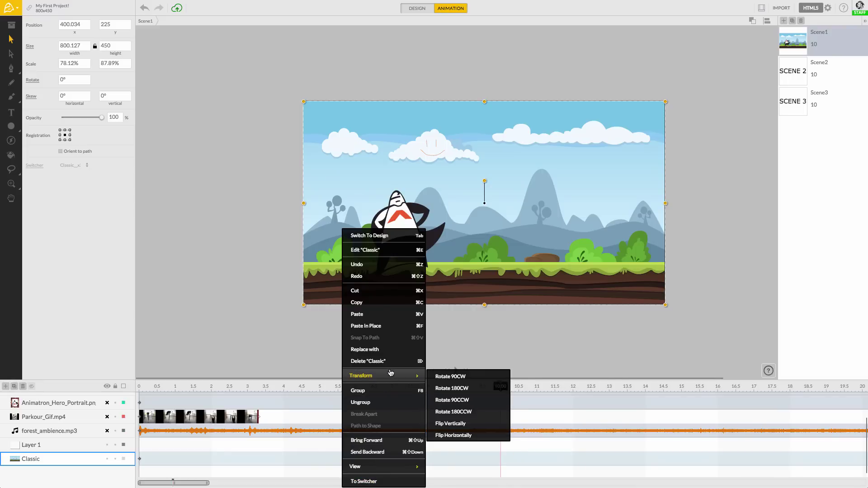
pyautogui.click(93, 404)
pyautogui.click(93, 404)
pyautogui.rightClick(93, 404)
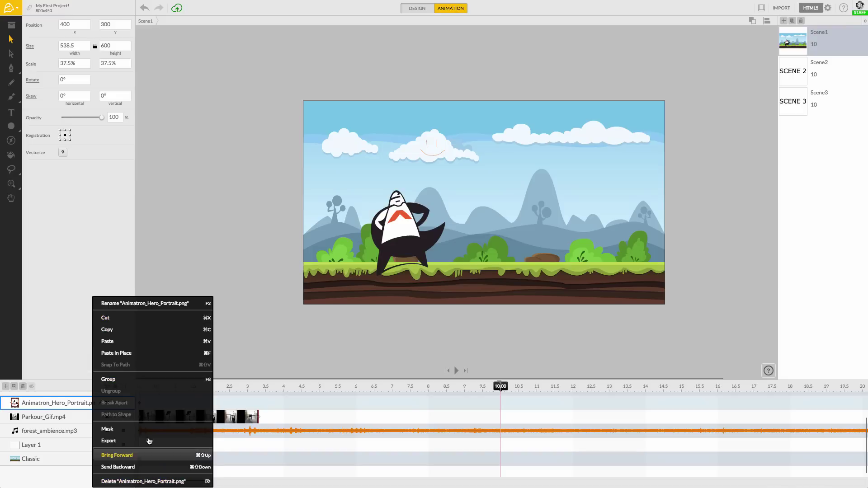
# Turn on the tool help hints and review them for the Selection, Direct Selection, Pencil and Brush tools
pyautogui.click(270, 305)
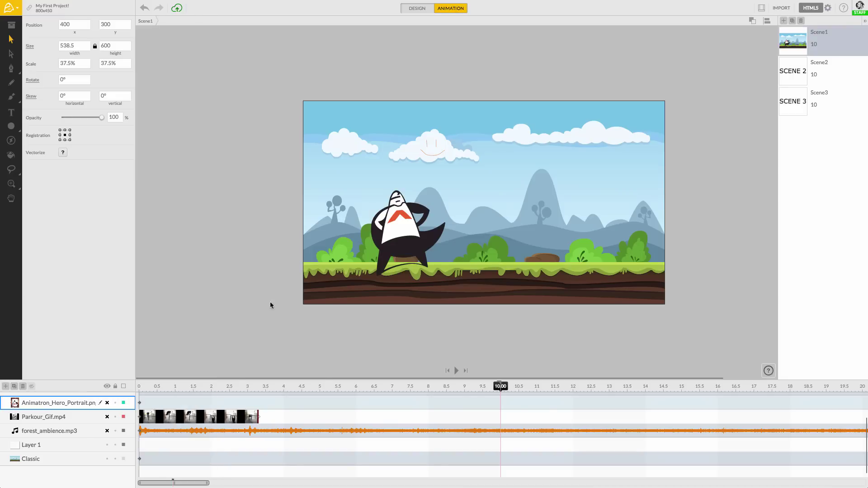
pyautogui.click(769, 371)
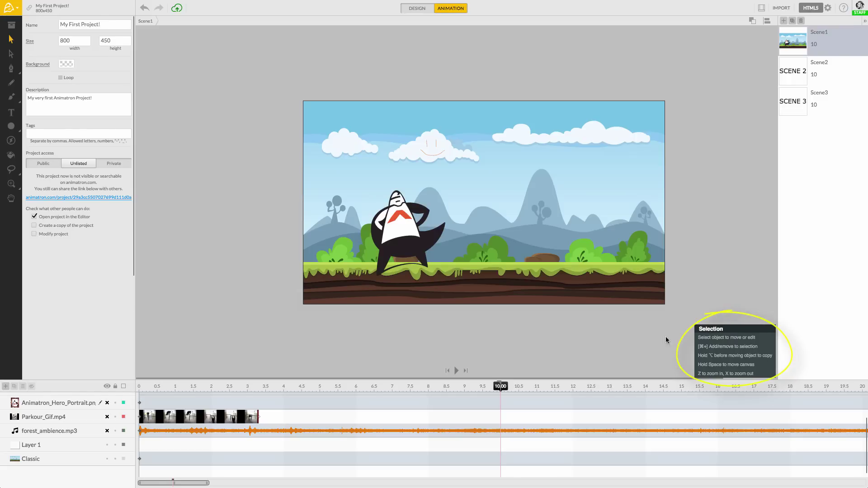
pyautogui.click(12, 56)
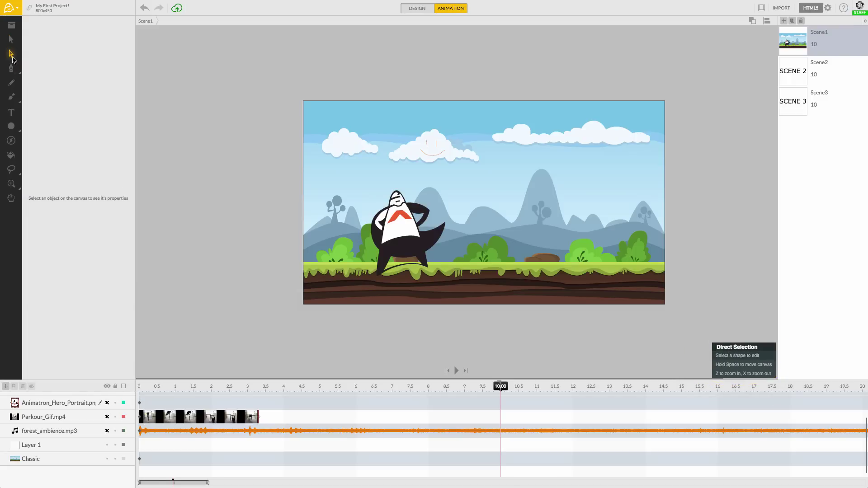
pyautogui.click(12, 83)
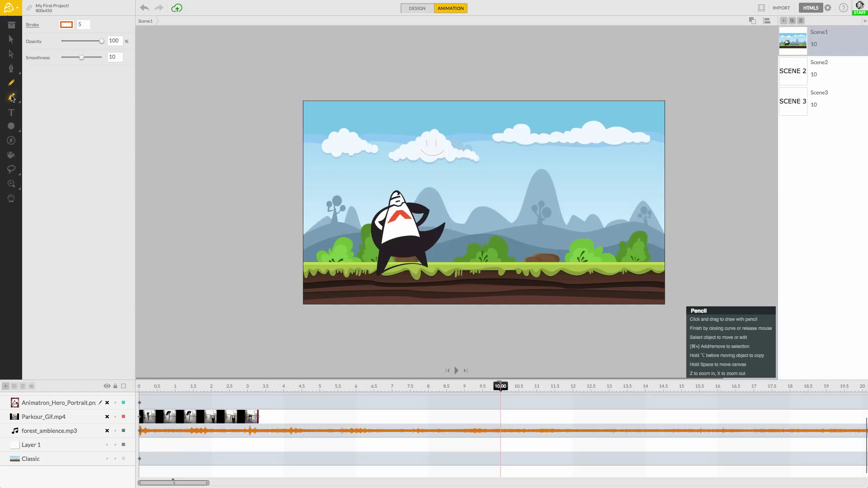
pyautogui.click(13, 99)
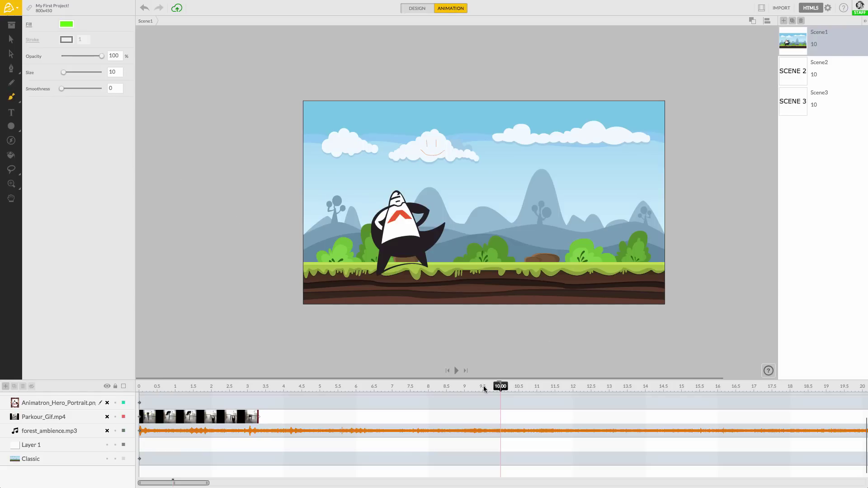
# Play back the Scene1 animation
pyautogui.click(457, 371)
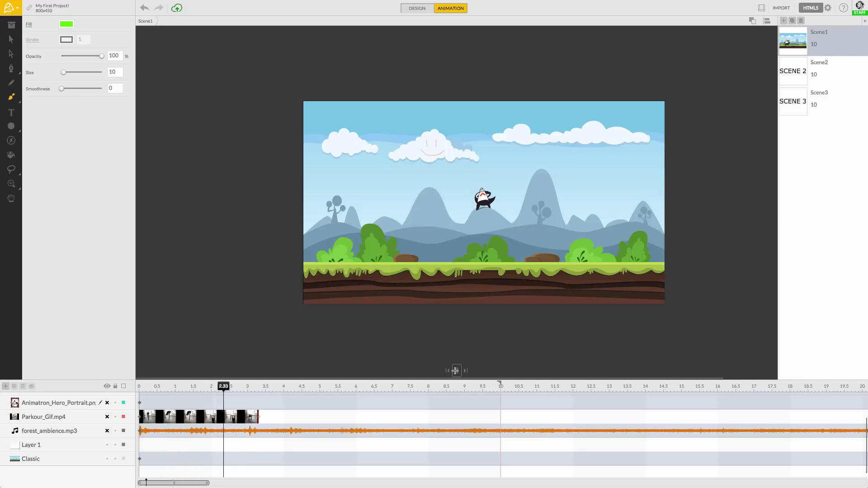